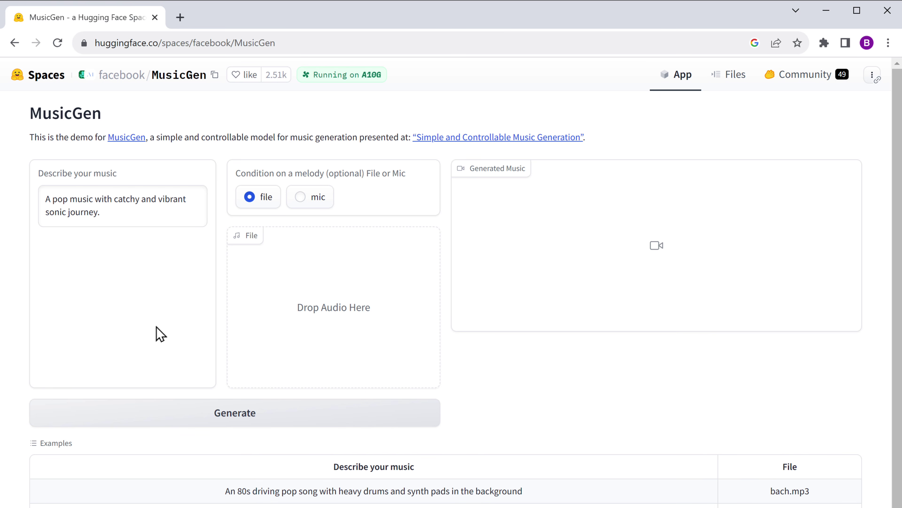
# Generate music from the prompt "A pop music with catchy and vibrant sonic journey." and play the result
pyautogui.click(232, 417)
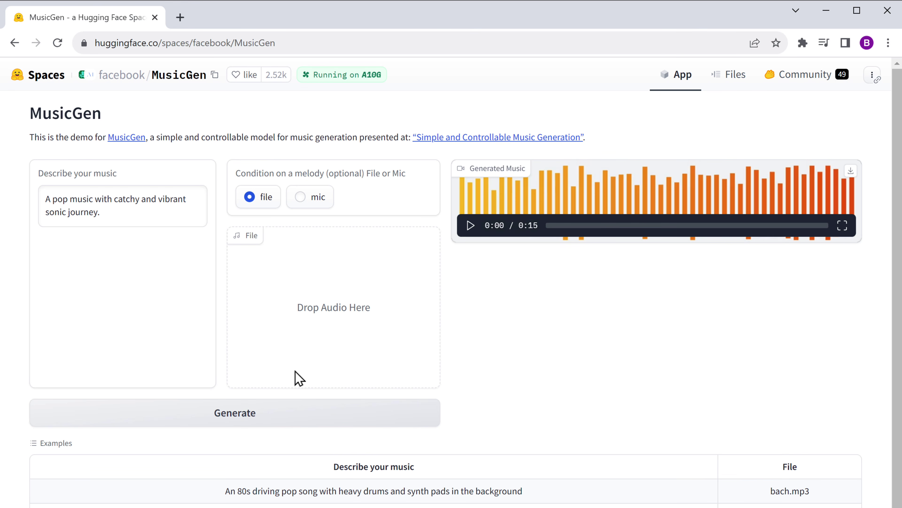
pyautogui.click(471, 225)
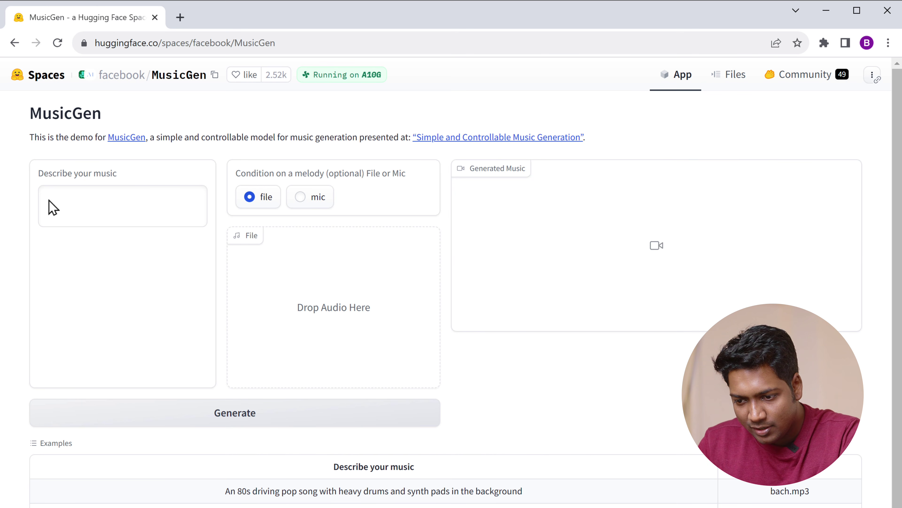
# Generate music from the description "Drum and bass beat with intense percussion." and play the result
pyautogui.click(50, 201)
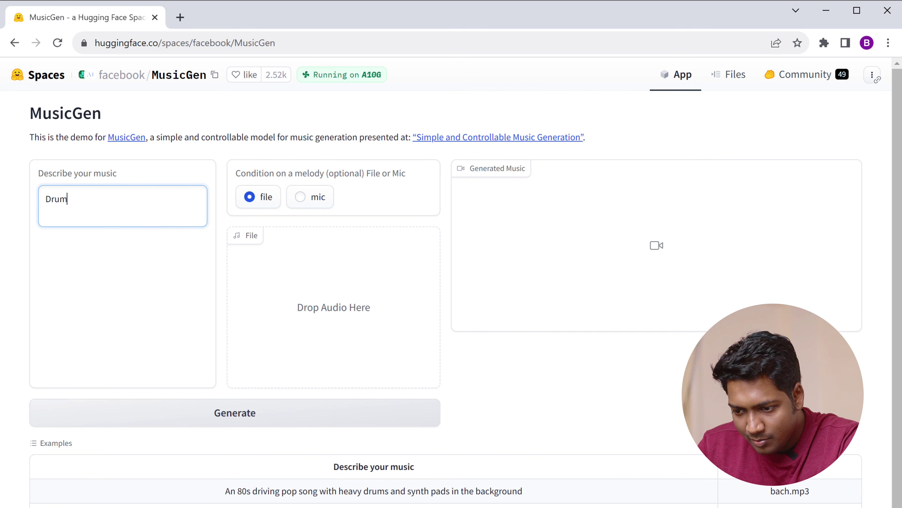
pyautogui.write('Drum and bass beat with intense percussion.')
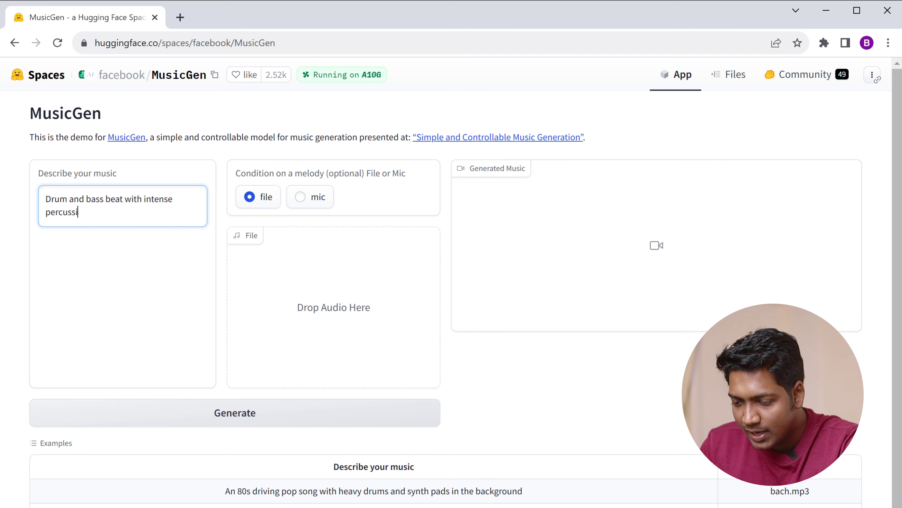
pyautogui.press('Tab')
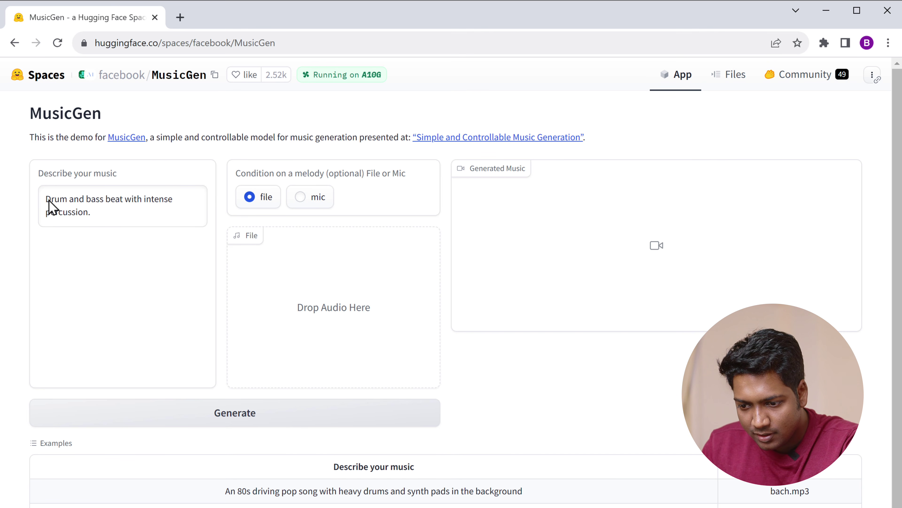
pyautogui.click(235, 413)
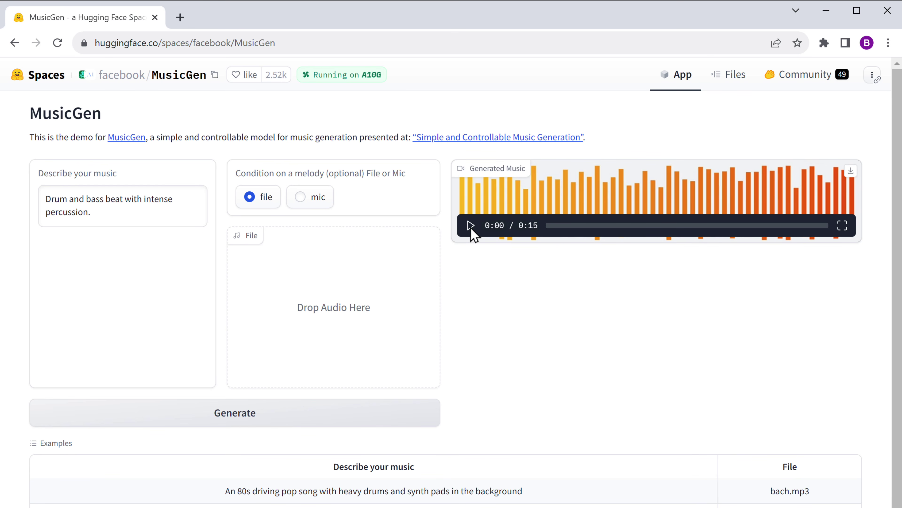
pyautogui.click(471, 225)
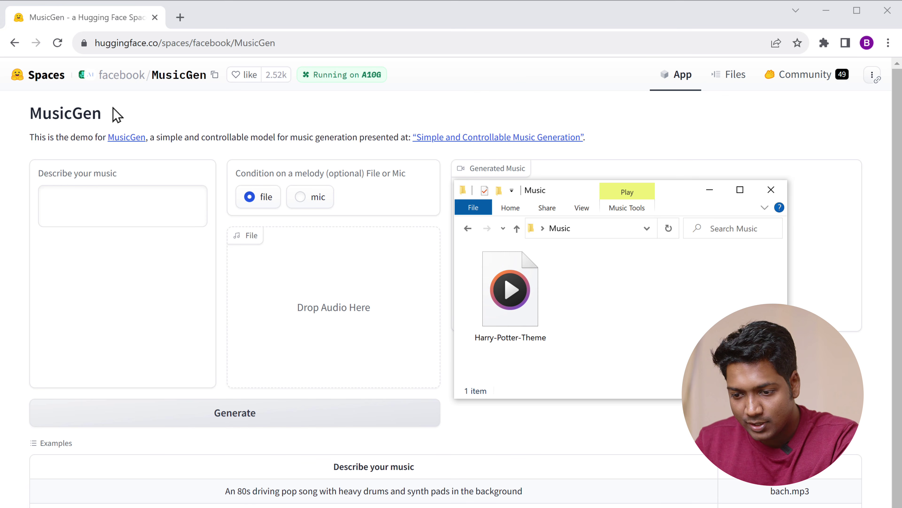
# Preview the Harry-Potter-Theme audio file from the Music folder and load it as the melody file
pyautogui.doubleClick(512, 292)
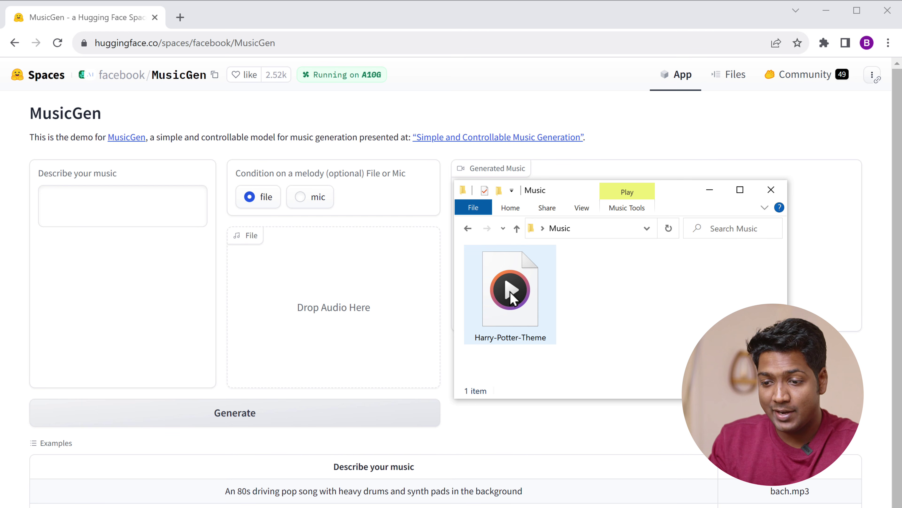
pyautogui.moveTo(511, 291); pyautogui.dragTo(329, 353)
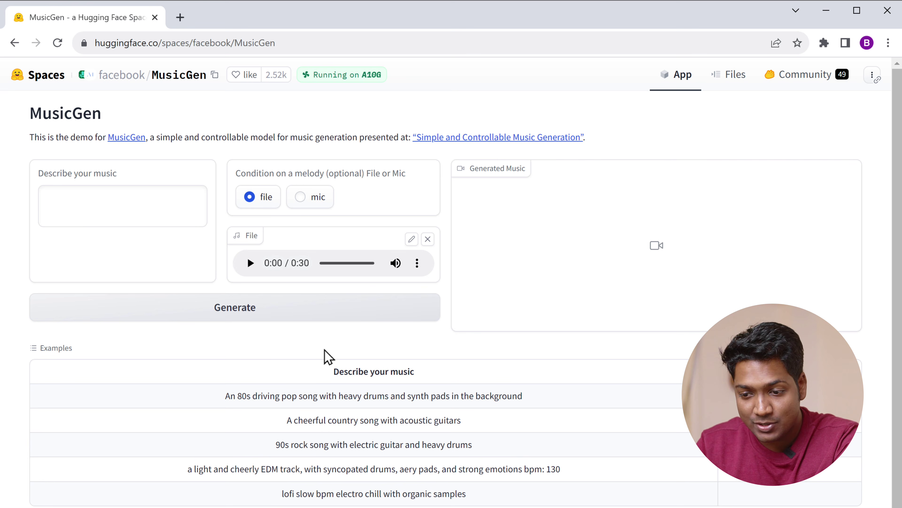
# Describe the music as "Harry potter theme in Indian version." and generate it from the loaded melody
pyautogui.click(44, 200)
pyautogui.write('Harry potter ')
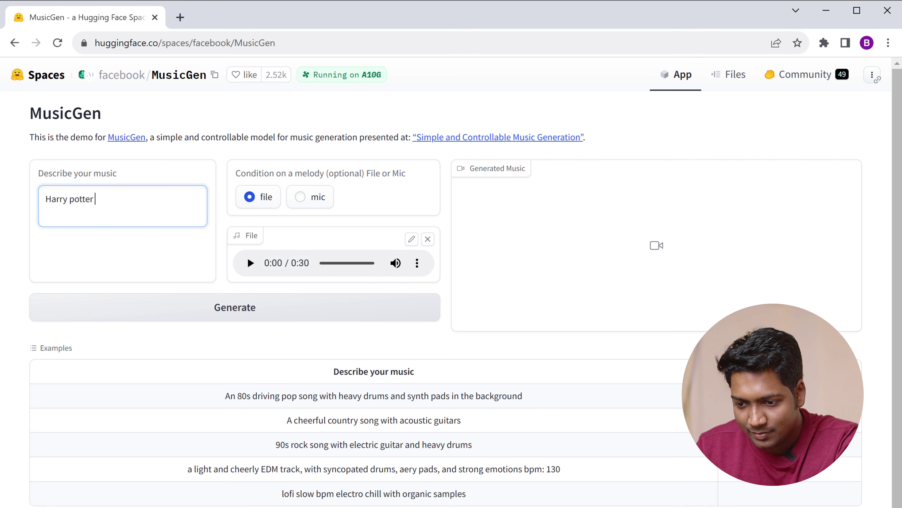
pyautogui.write('theme in Indian version.')
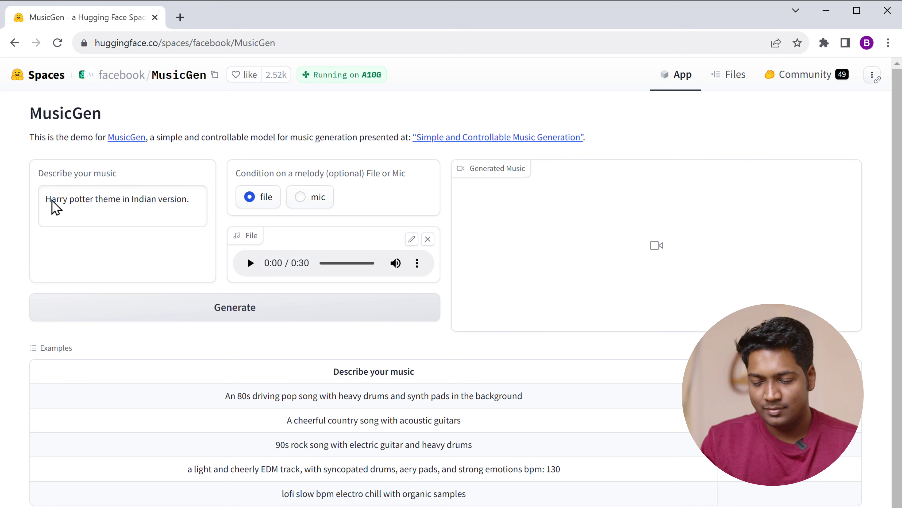
pyautogui.click(234, 316)
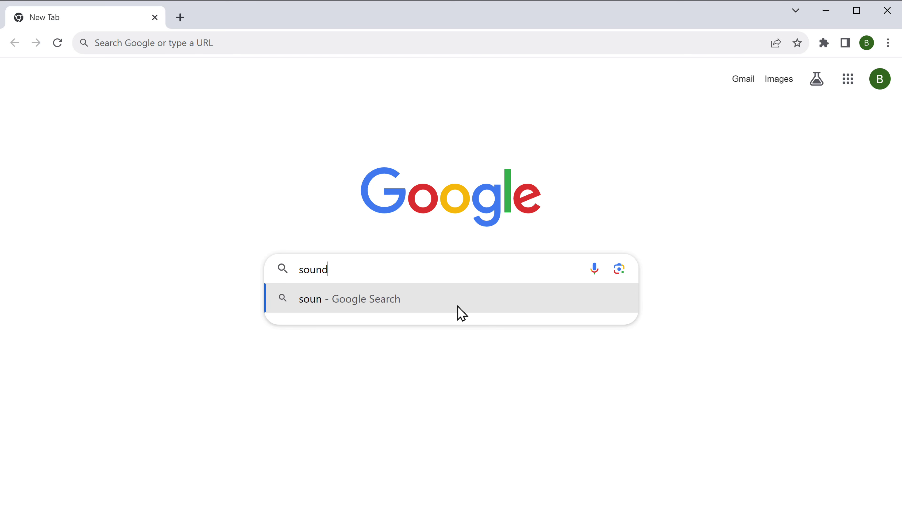
# Open soundraw.io and restrict the tempo to Fast by deselecting Slow and Normal
pyautogui.write('draw.io')
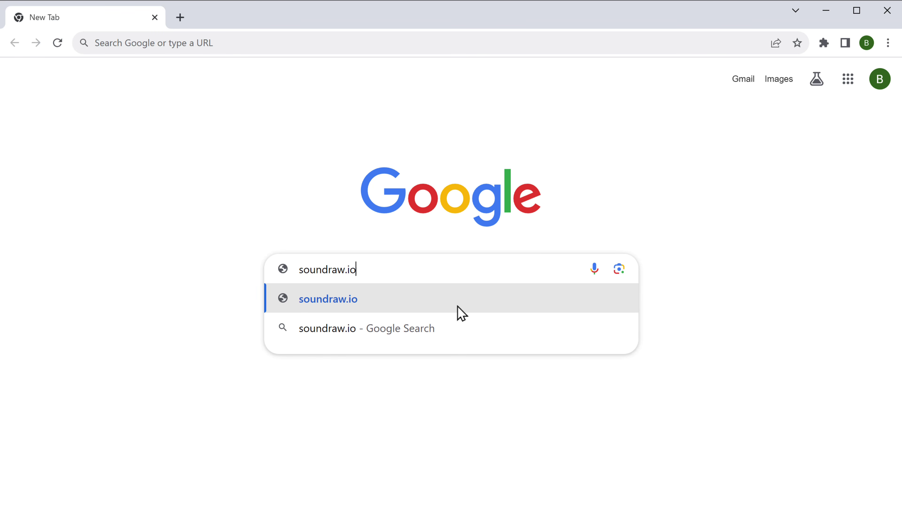
pyautogui.click(461, 313)
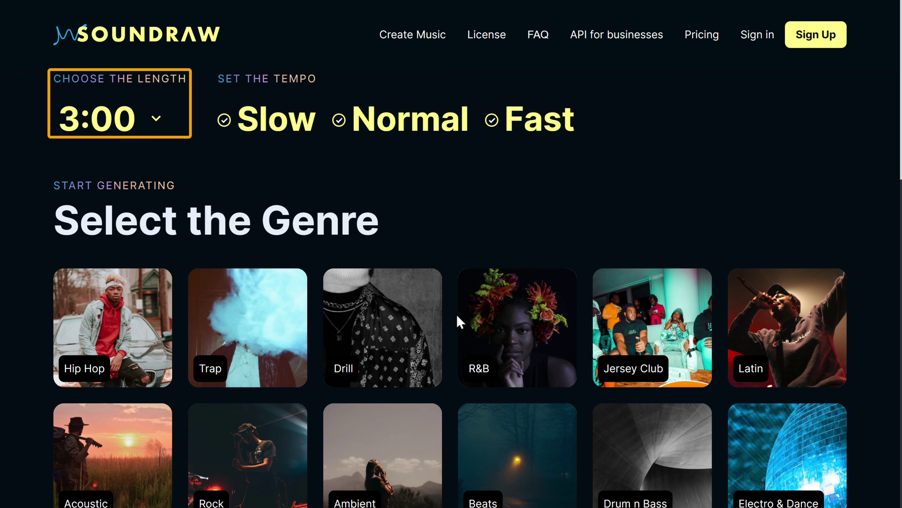
pyautogui.click(157, 123)
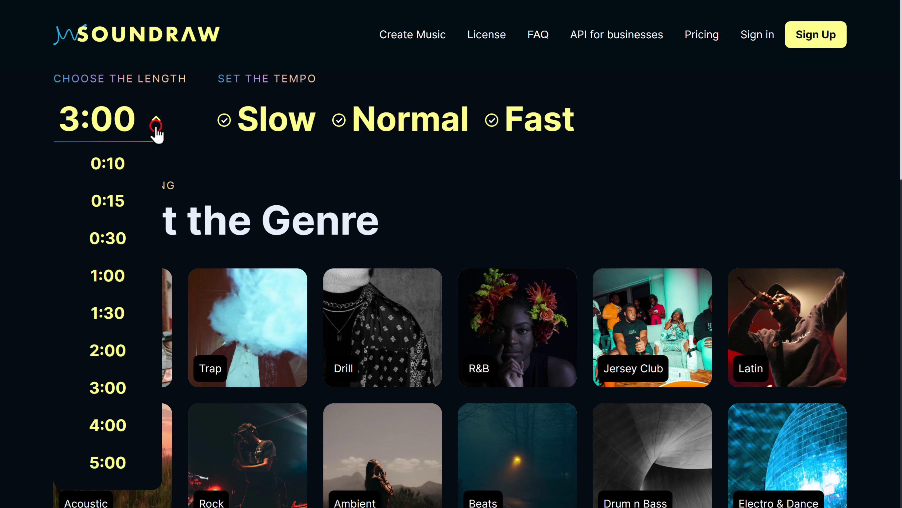
pyautogui.click(156, 129)
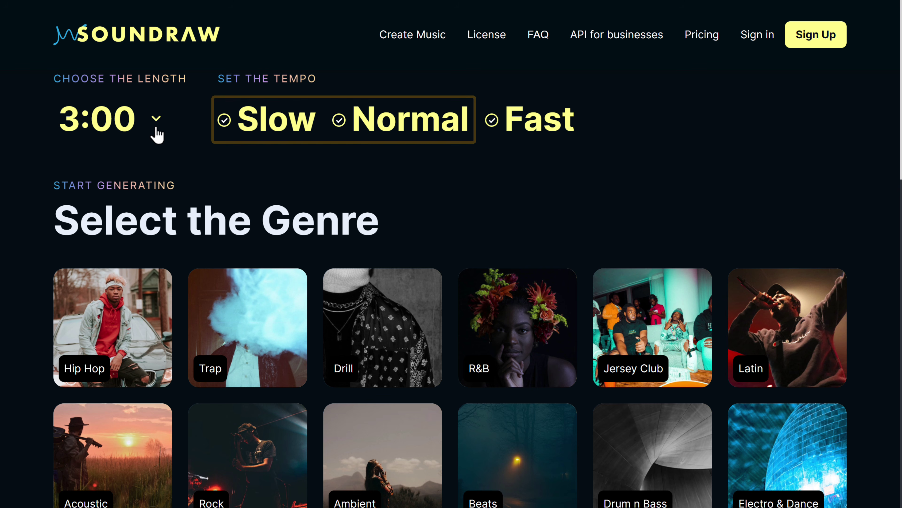
pyautogui.click(225, 122)
pyautogui.click(338, 122)
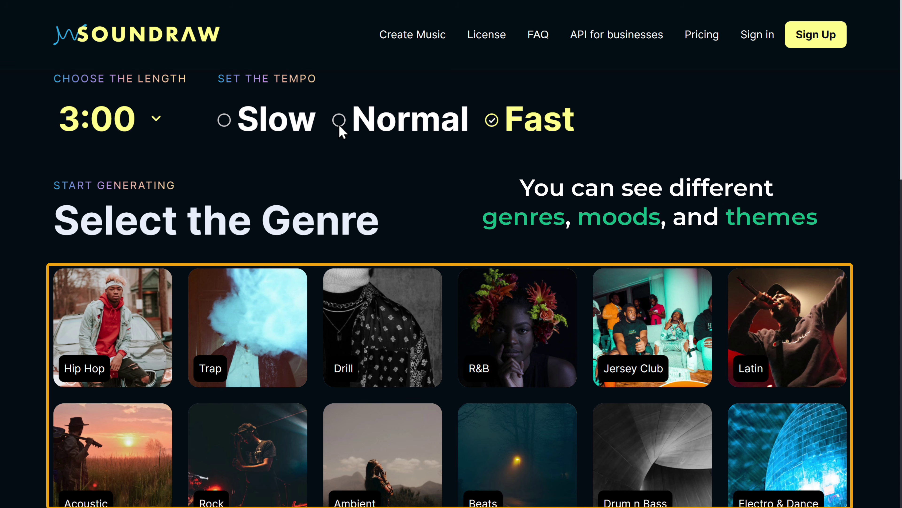
# Generate tracks for the Cinematic theme and play the first track, 001
pyautogui.scroll(-20, 340, 127)
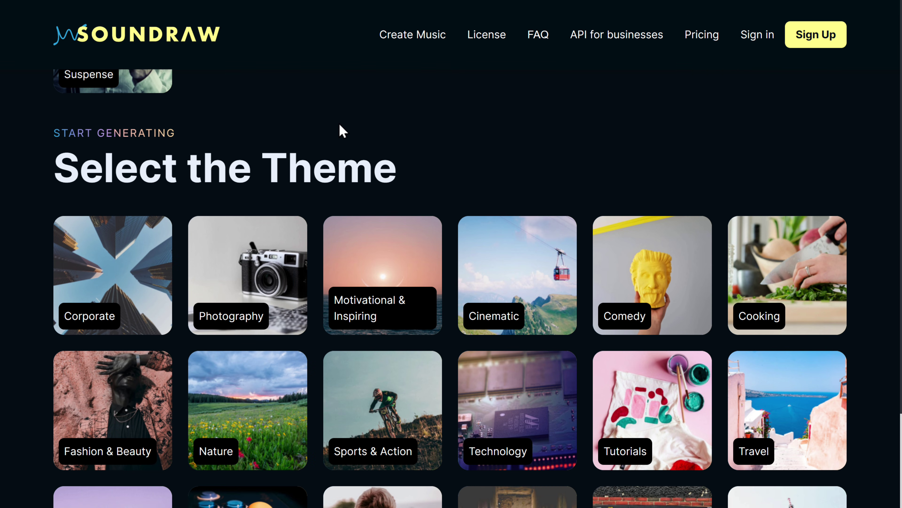
pyautogui.click(517, 281)
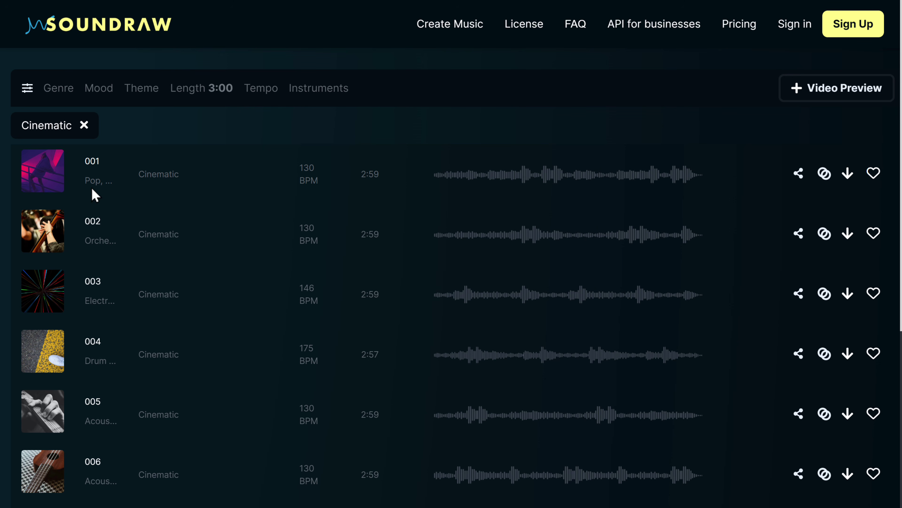
pyautogui.click(43, 180)
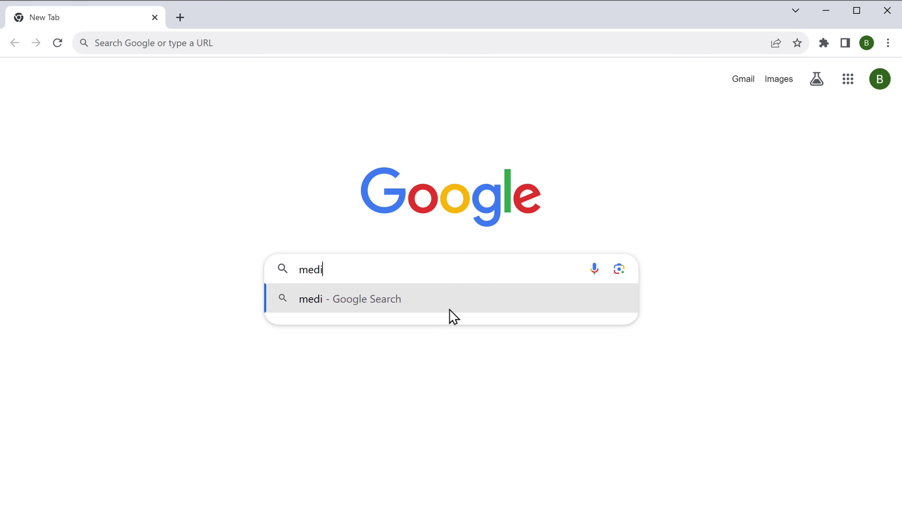
# Go to media.io and open its Vocal Remover tool for separating vocals from music
pyautogui.write('a.io')
pyautogui.press('Return')
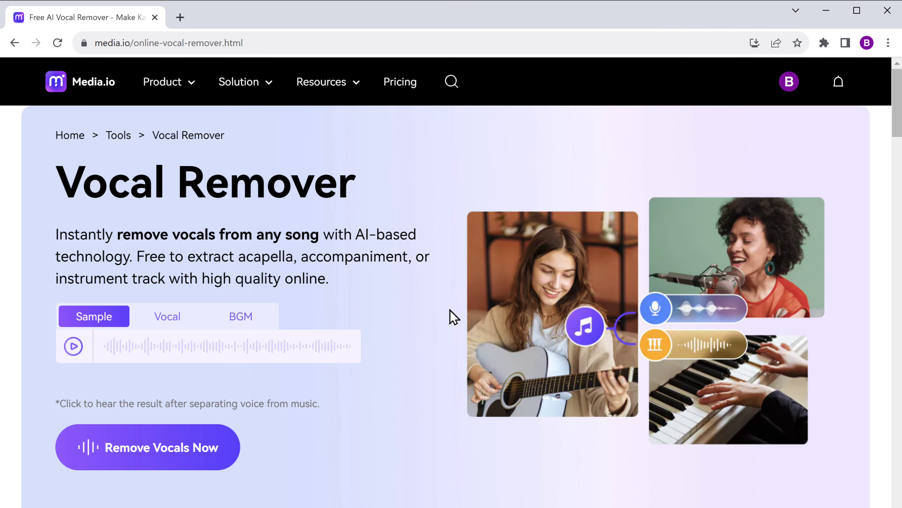
pyautogui.click(160, 461)
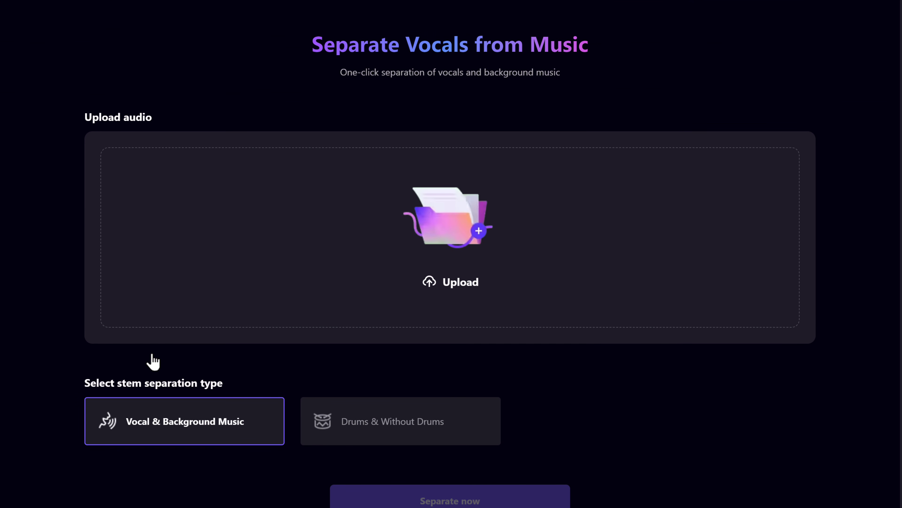
# Preview the song "Let Me Down Slowly" from the Music folder and upload it for vocal separation
pyautogui.hotkey('alt', 'Tab')
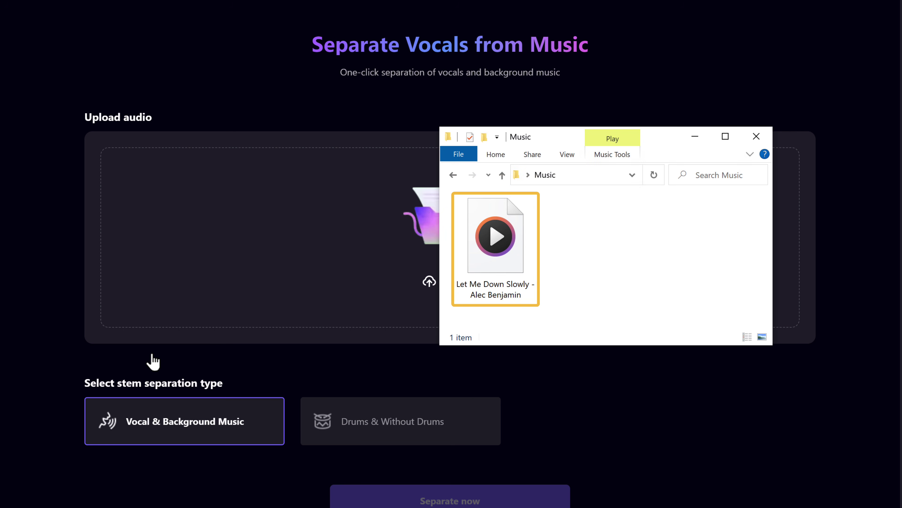
pyautogui.doubleClick(496, 236)
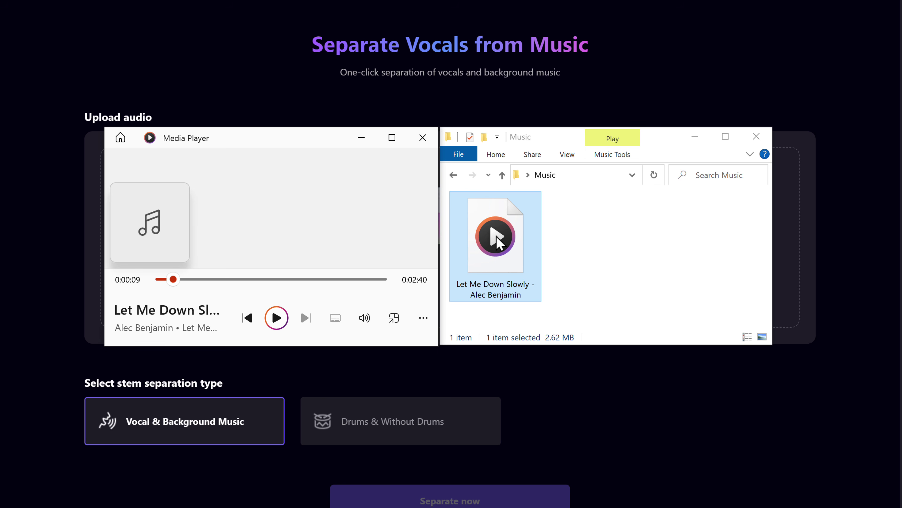
pyautogui.hotkey('alt', 'F4')
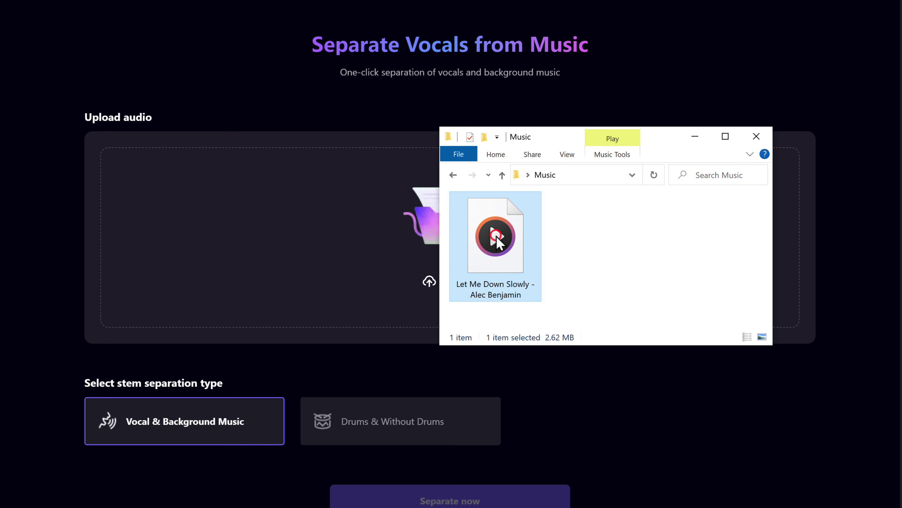
pyautogui.moveTo(496, 236); pyautogui.dragTo(347, 291)
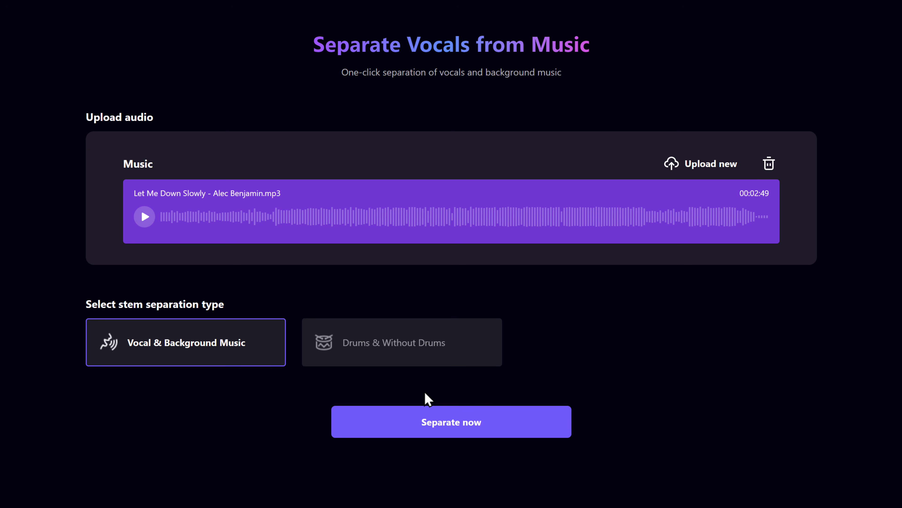
# Separate the song into vocals and background music, and play a portion of each resulting track
pyautogui.click(456, 429)
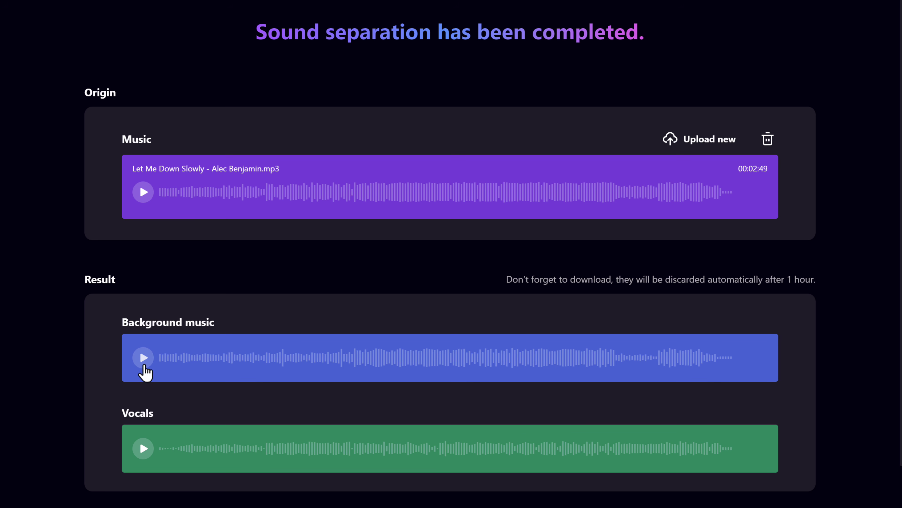
pyautogui.click(144, 366)
pyautogui.click(144, 366)
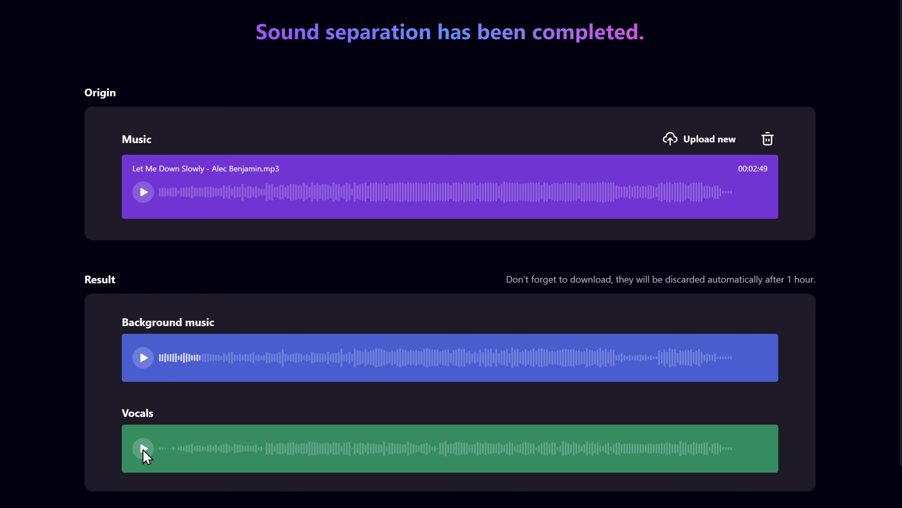
pyautogui.click(143, 455)
pyautogui.click(142, 454)
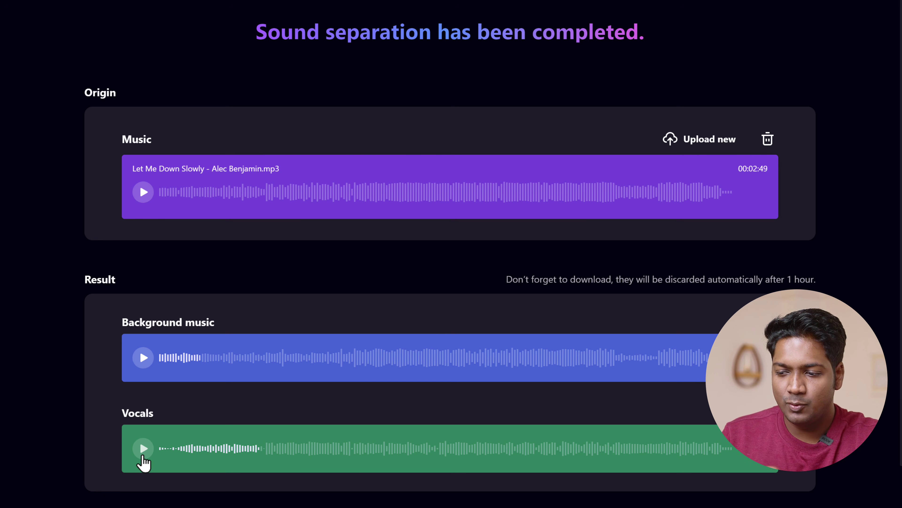
pyautogui.scroll(-4, 144, 462)
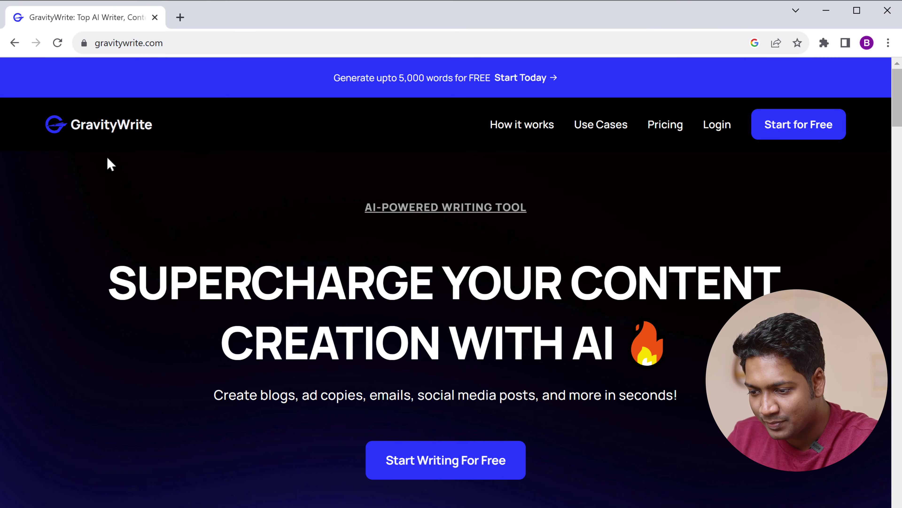
# Enter GravityWrite's dashboard and open the Lyrics Generator among the music tools
pyautogui.click(445, 470)
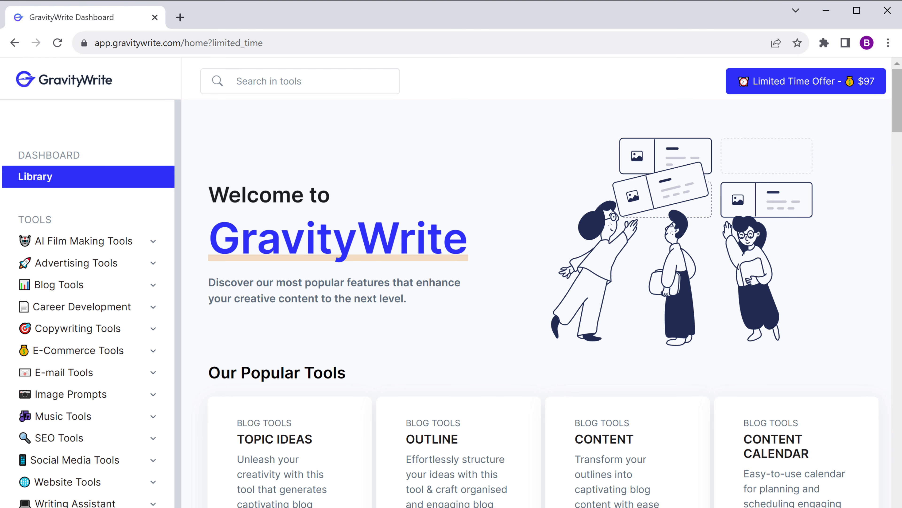
pyautogui.click(61, 422)
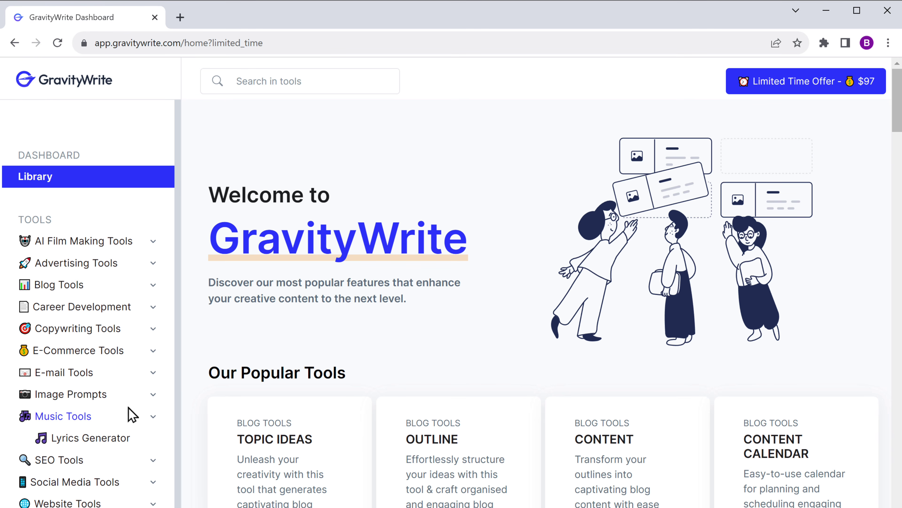
pyautogui.click(87, 439)
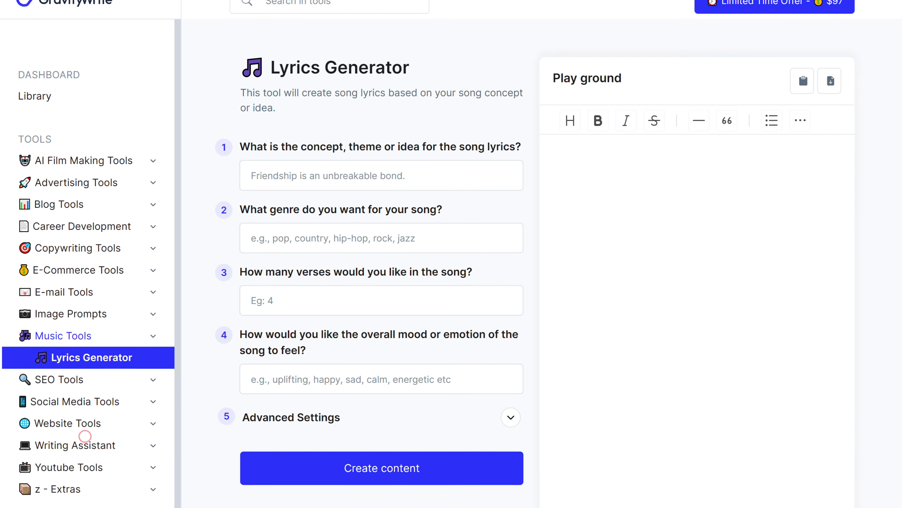
# Enter "Life is a journey filled with ups and downs" as the song concept and "Hip-hop" as the genre
pyautogui.click(381, 155)
pyautogui.write('Life is a journey filled with')
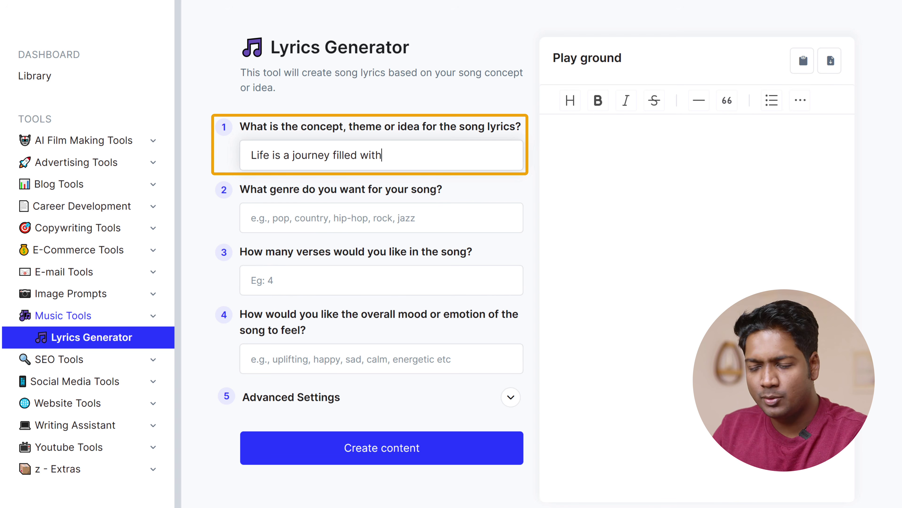
pyautogui.write(' ups and down')
pyautogui.write('s')
pyautogui.click(382, 218)
pyautogui.write('Hip-hop')
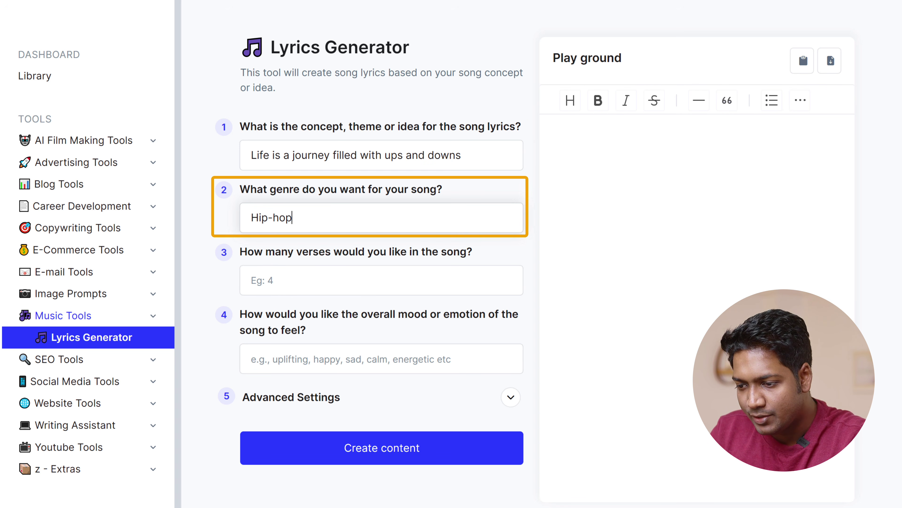
# Set the song to 4 verses with an "Energetic" mood and generate the lyrics
pyautogui.click(381, 280)
pyautogui.write('4')
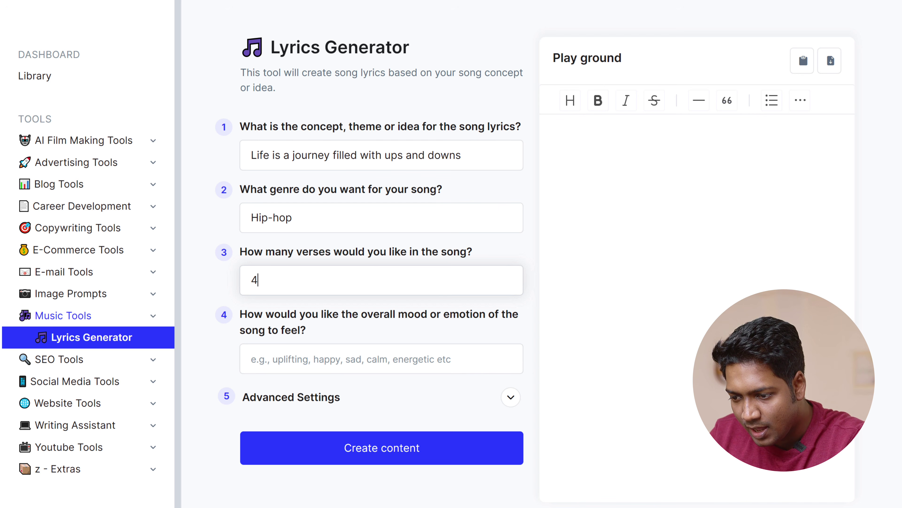
pyautogui.click(381, 359)
pyautogui.write('Energetic')
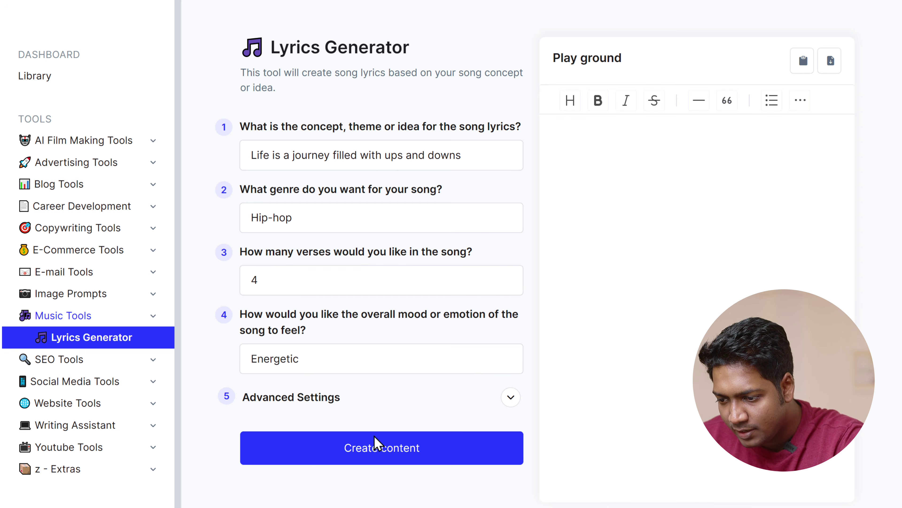
pyautogui.click(383, 455)
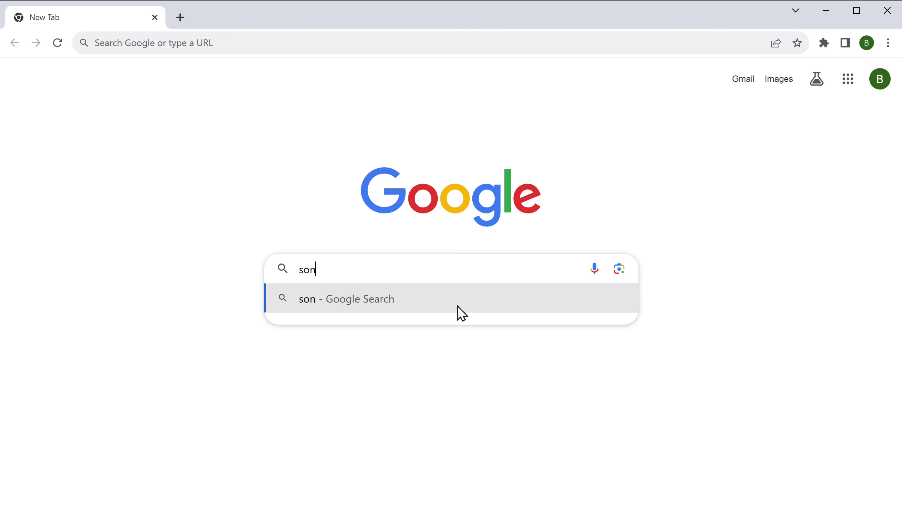
# Search Google for songR AI, go to the songR app and open the own-lyrics editor for the Cafe genre
pyautogui.write('ai')
pyautogui.click(458, 306)
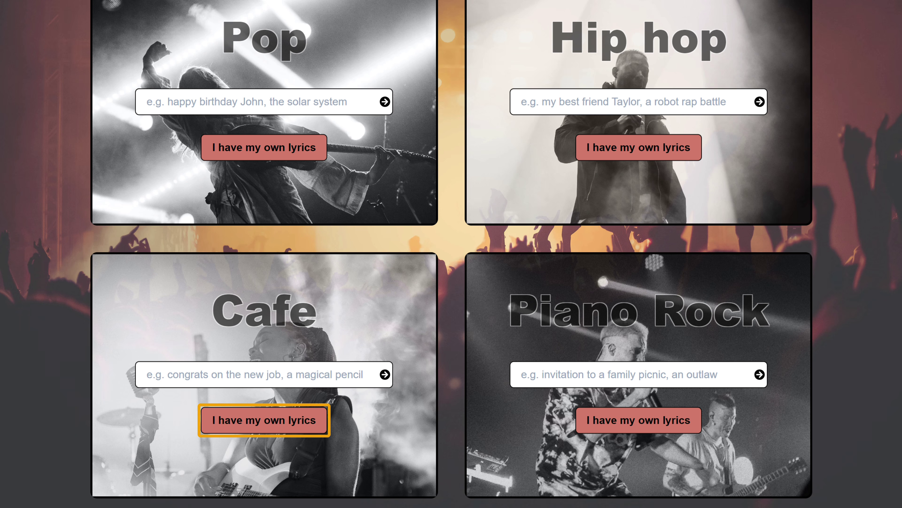
pyautogui.click(263, 427)
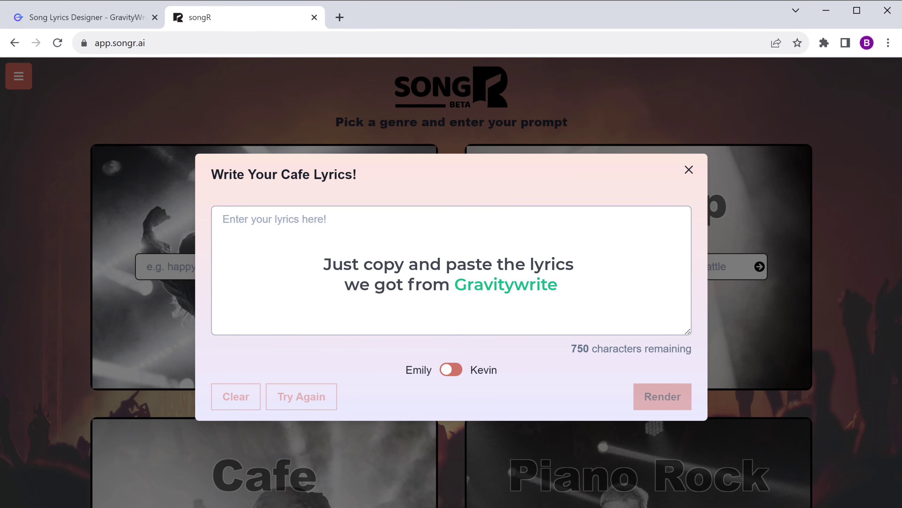
# Copy the "Our Perfect Melody" lyrics from GravityWrite into songR's Cafe lyrics and render the song
pyautogui.click(73, 22)
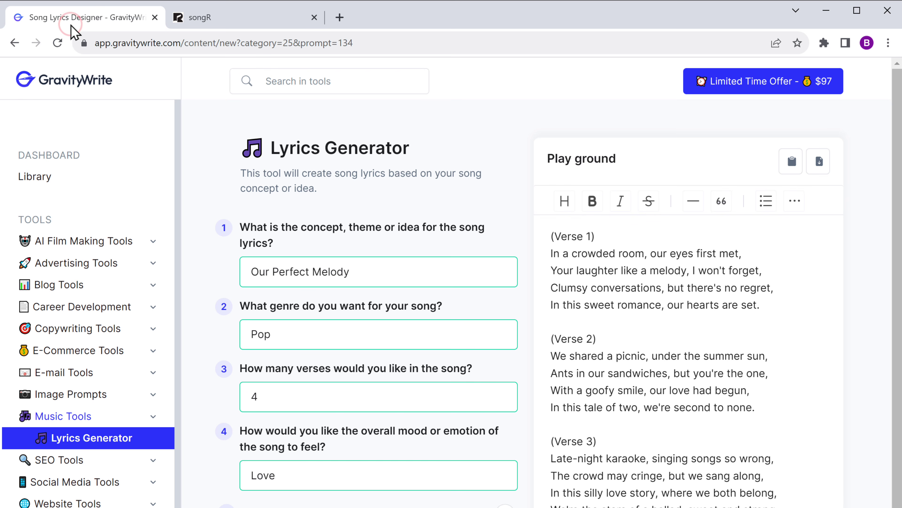
pyautogui.click(792, 162)
pyautogui.click(198, 24)
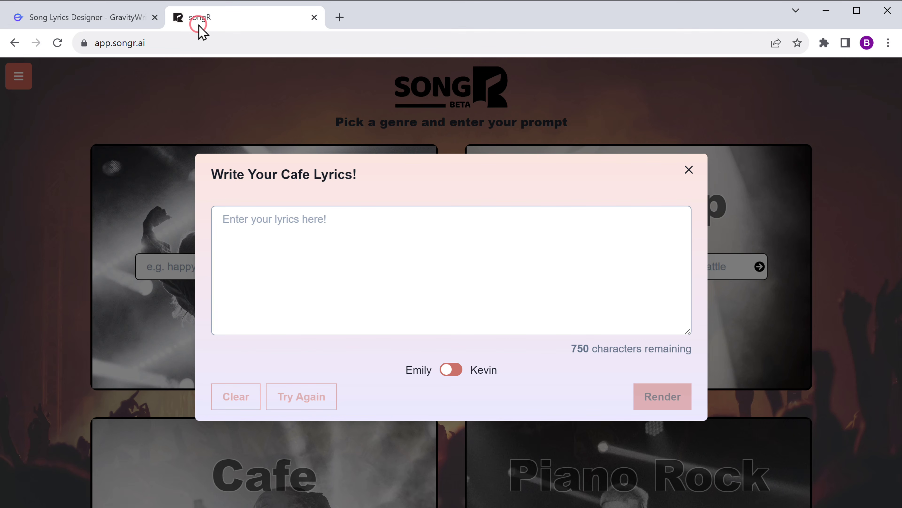
pyautogui.click(222, 219)
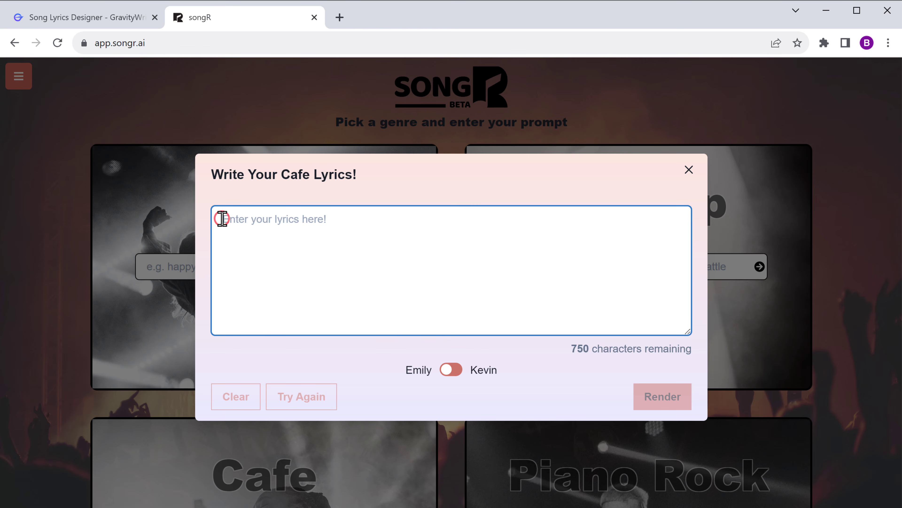
pyautogui.hotkey('ctrl', 'v')
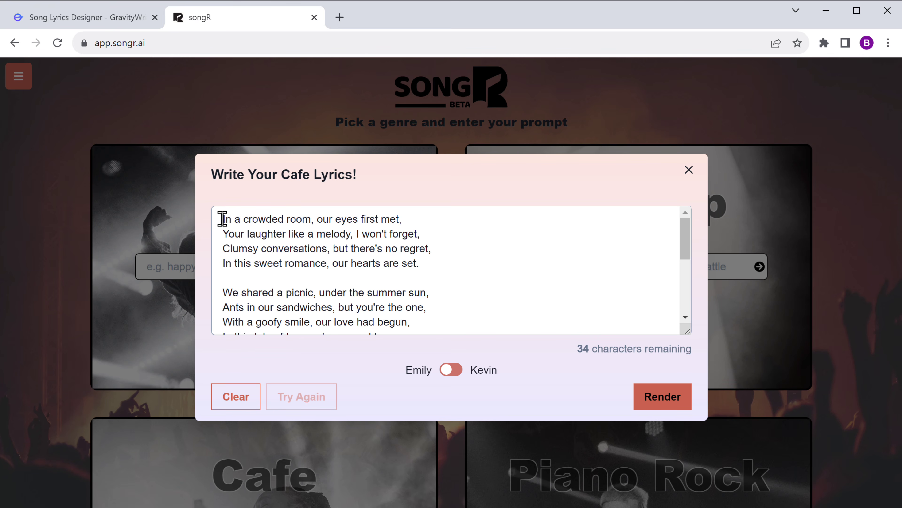
pyautogui.click(663, 402)
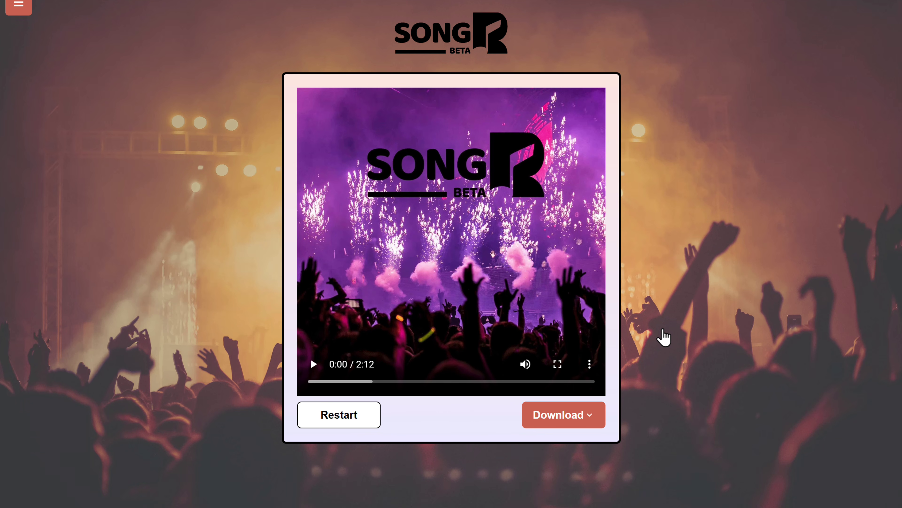
# Play part of the rendered Cafe song, pause it and open its download options
pyautogui.click(313, 369)
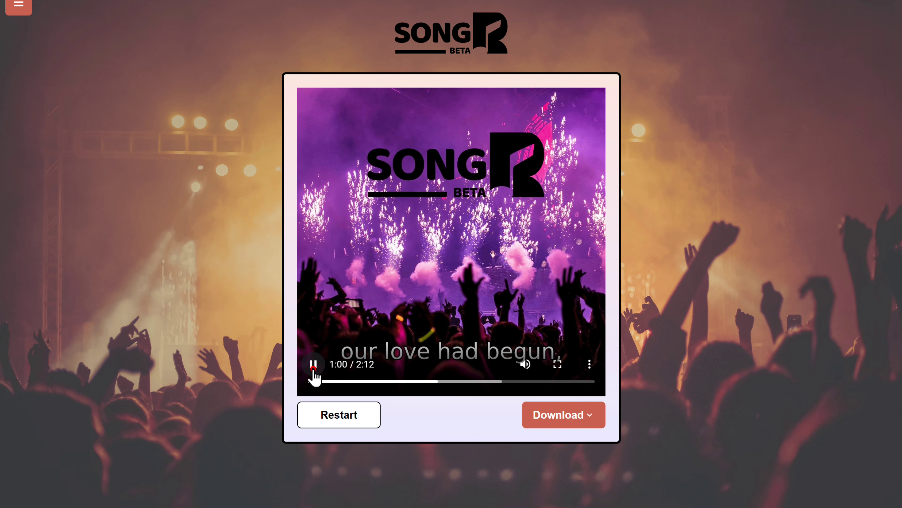
pyautogui.click(313, 370)
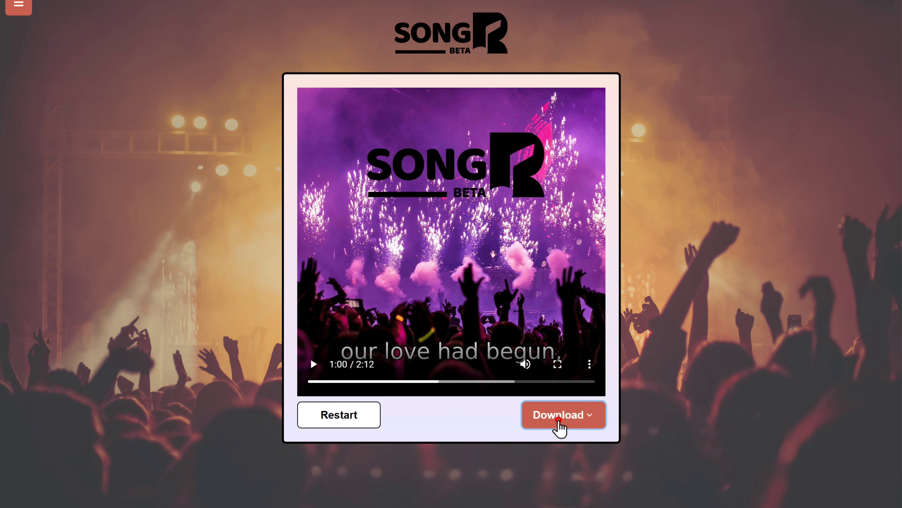
pyautogui.click(558, 422)
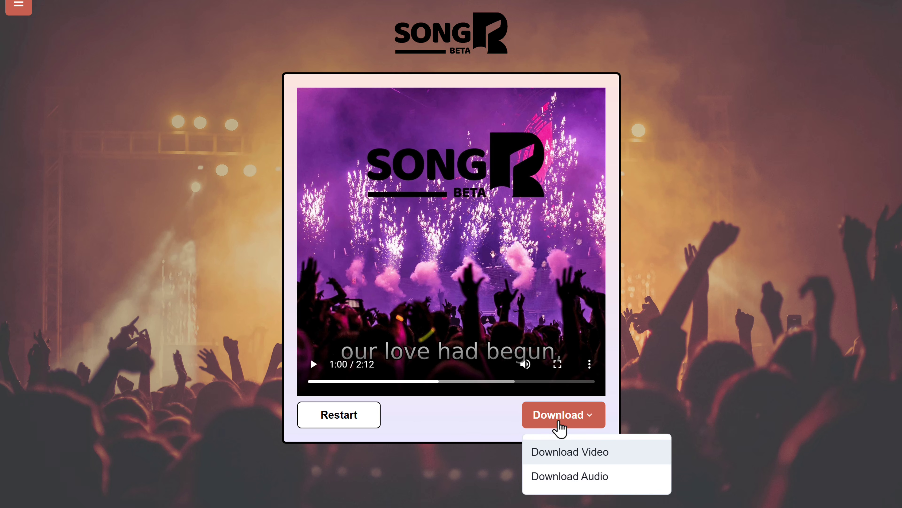